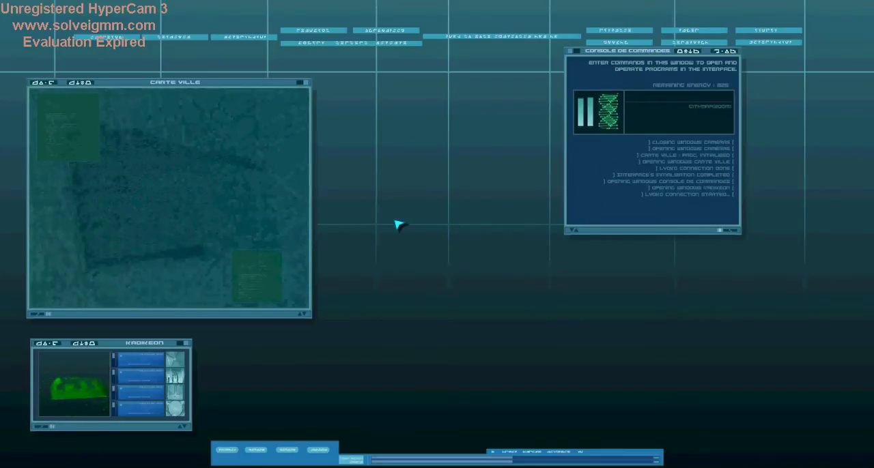
- Close the Carte Ville map and run HELP to bring up the help page
click(308, 83)
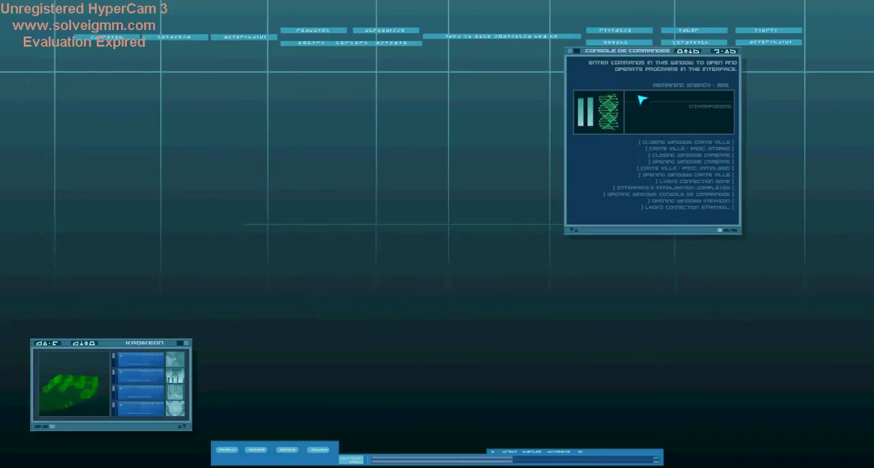
text(HElp)
key(Return)
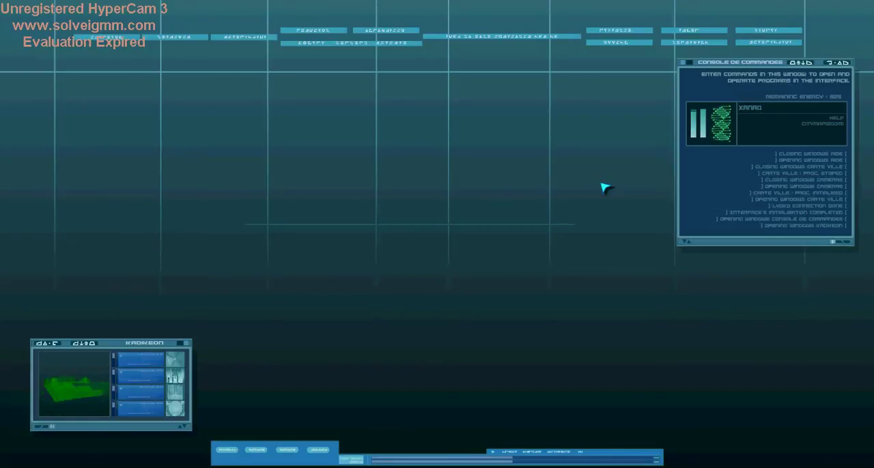
- Run the XANA detection command and close the ?XANA? check window
key(Return)
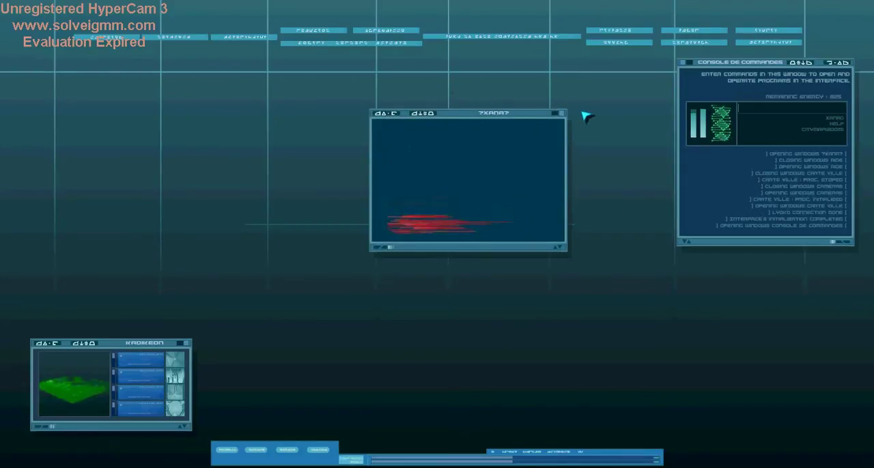
click(558, 113)
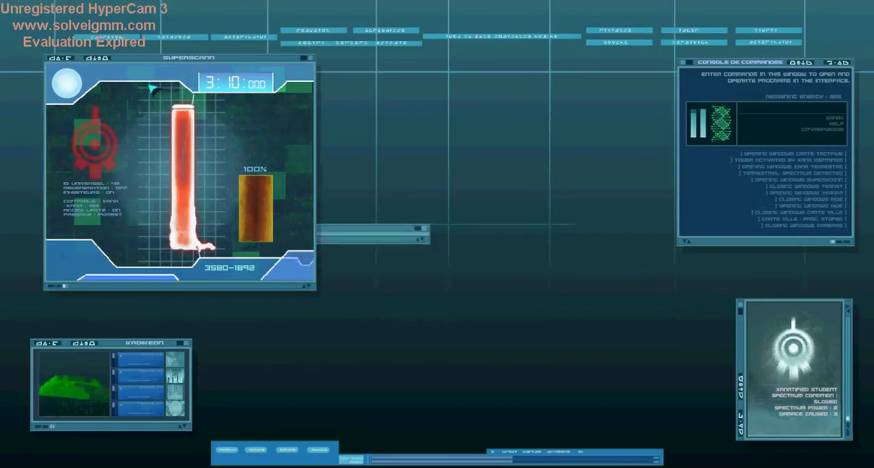
- Close Superscann, move the Ice tactical map to the upper left, and inspect the activated tower
click(312, 60)
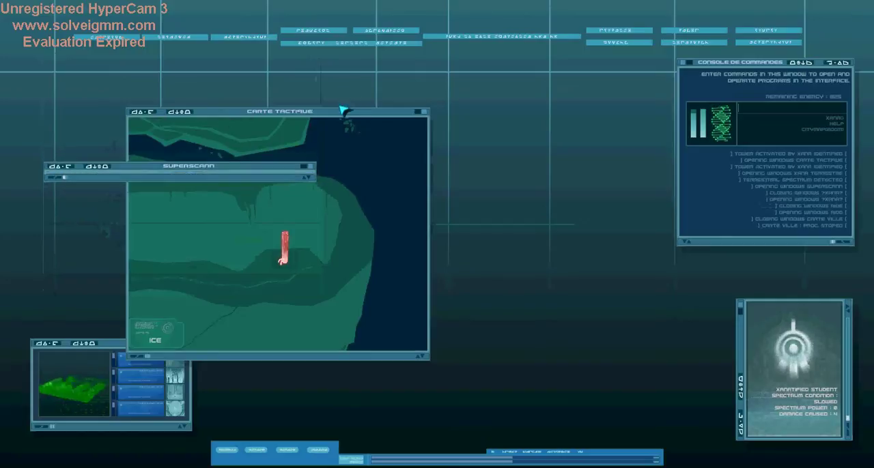
drag(243, 41, 222, 31)
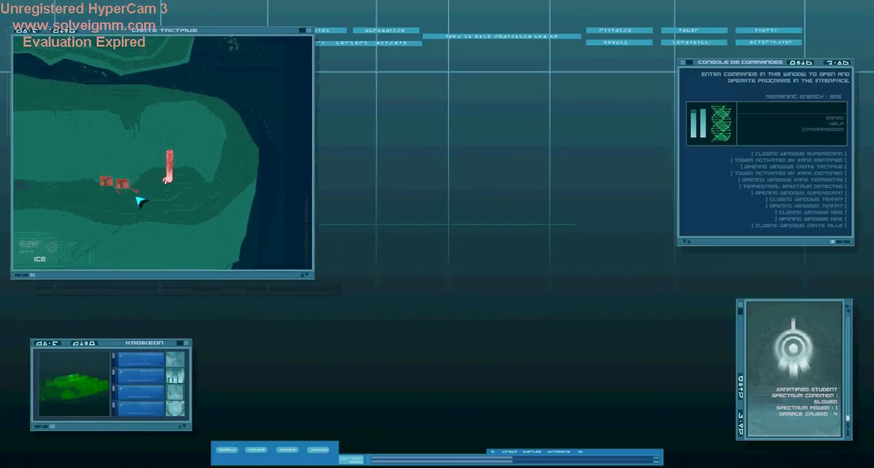
click(171, 178)
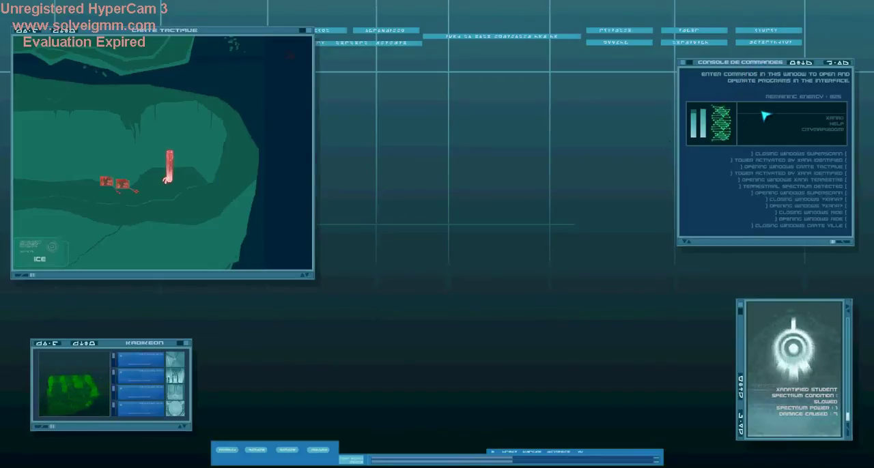
text(t)
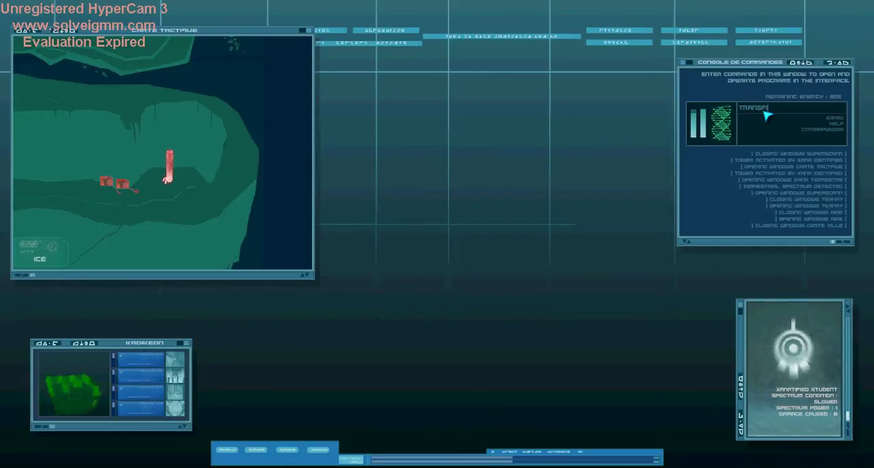
- Run TRANSFERT and store the transfers for Aelita and Odd
key(Return)
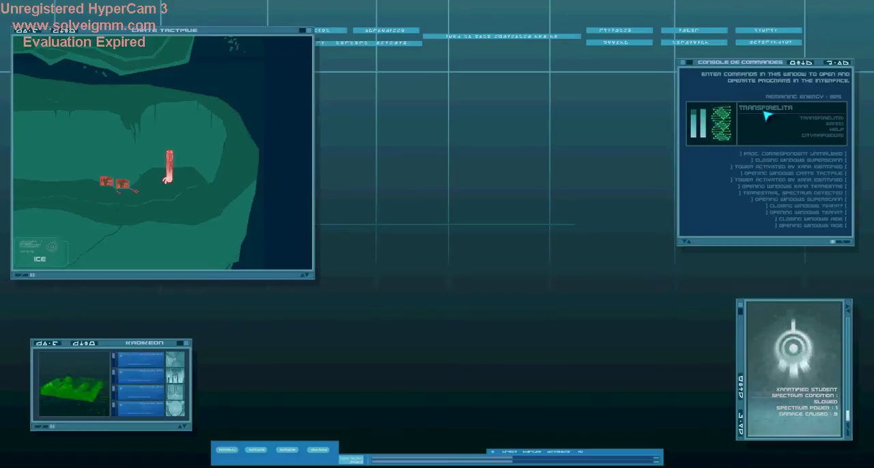
text(T)
key(Return)
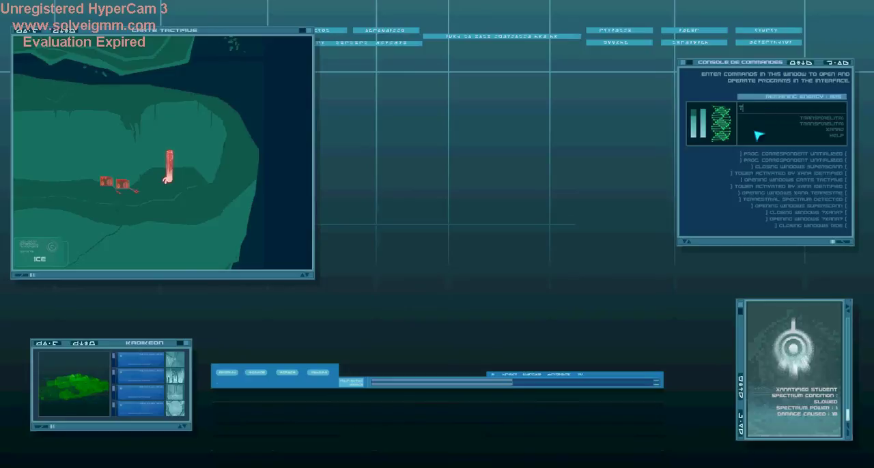
text(RANSF)
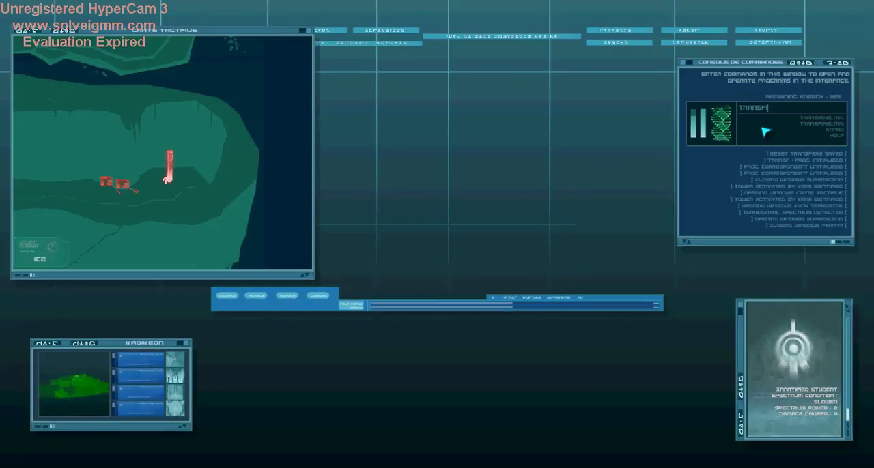
text(ISTAN)
key(Return)
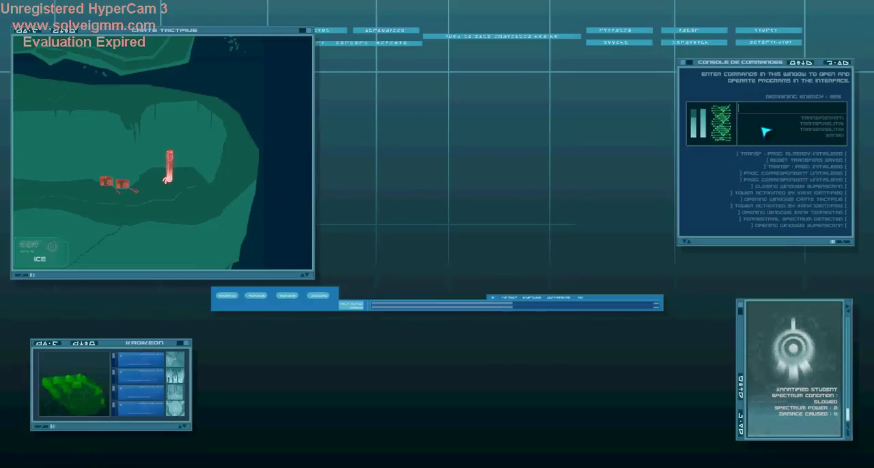
text(ANSFERT AELITA)
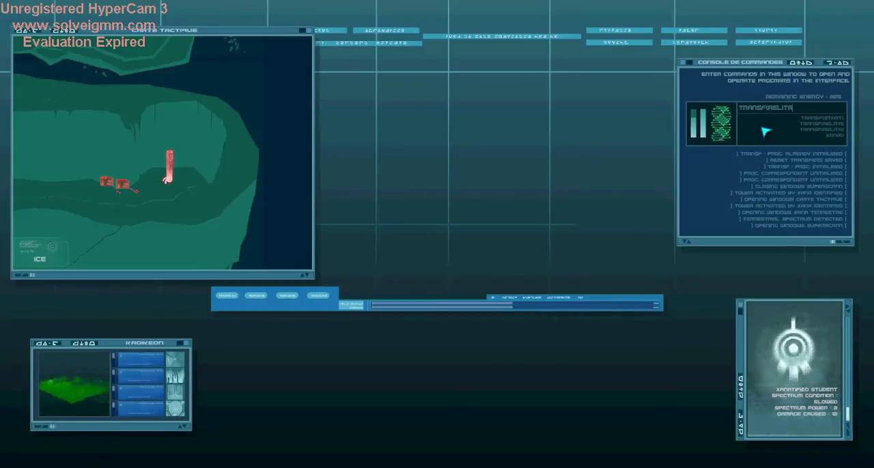
key(Return)
text(TRANSF)
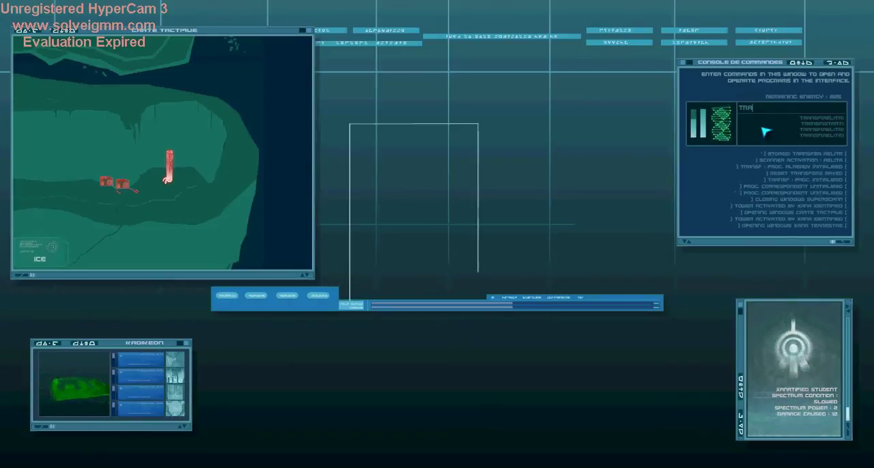
key(Return)
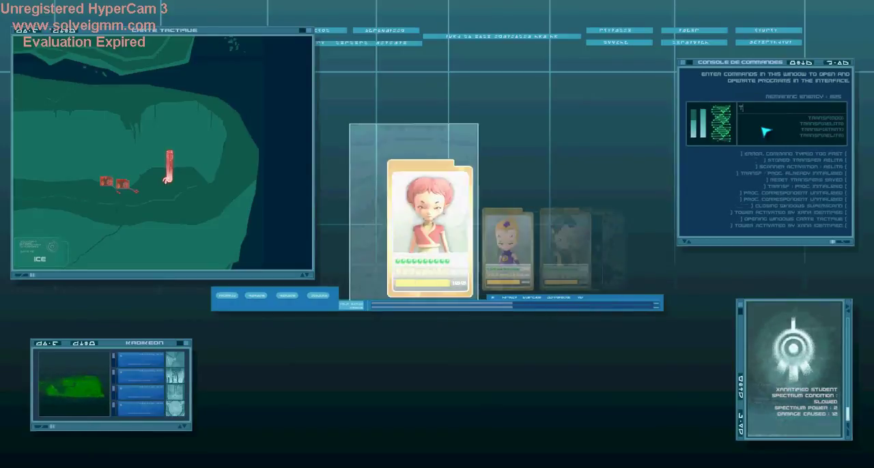
text(TRANSFIODD)
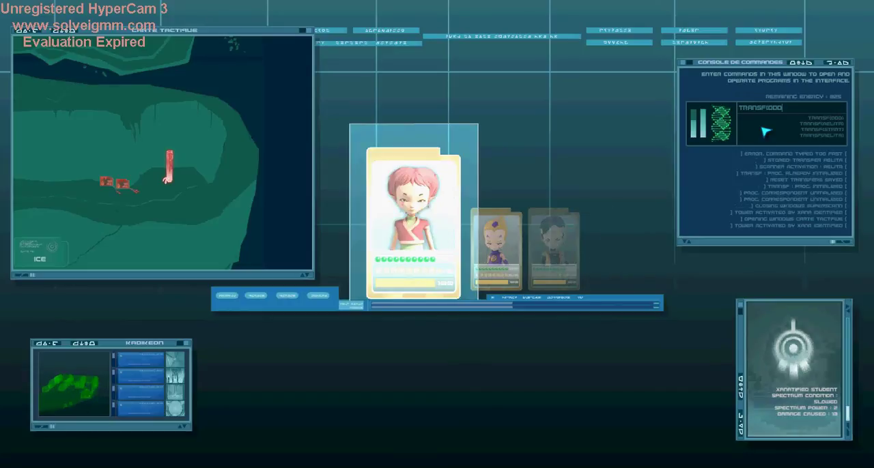
text(OVERVEHICULESO)
key(Return)
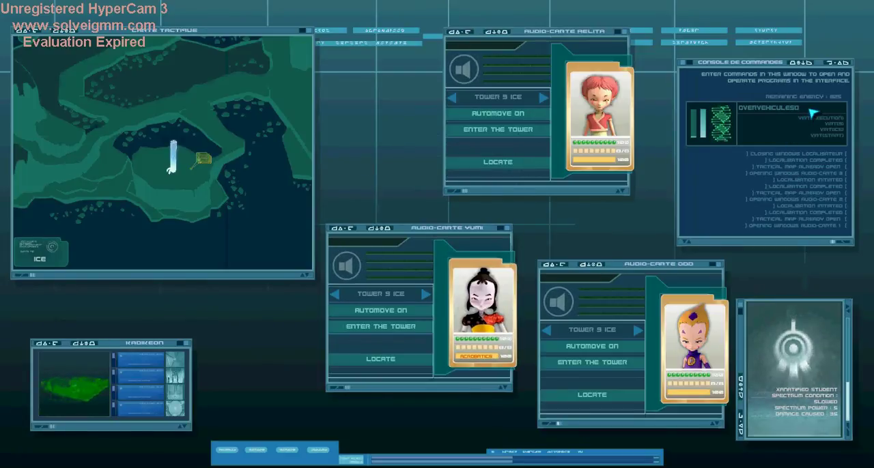
- Materialize vehicles with Odd and Aelita on the Overboard and Yumi riding, auto-moving to the tower
key(Return)
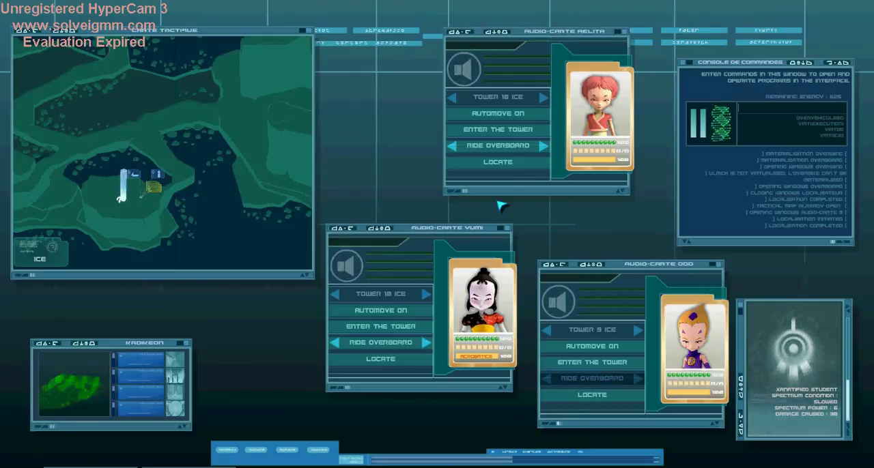
click(577, 378)
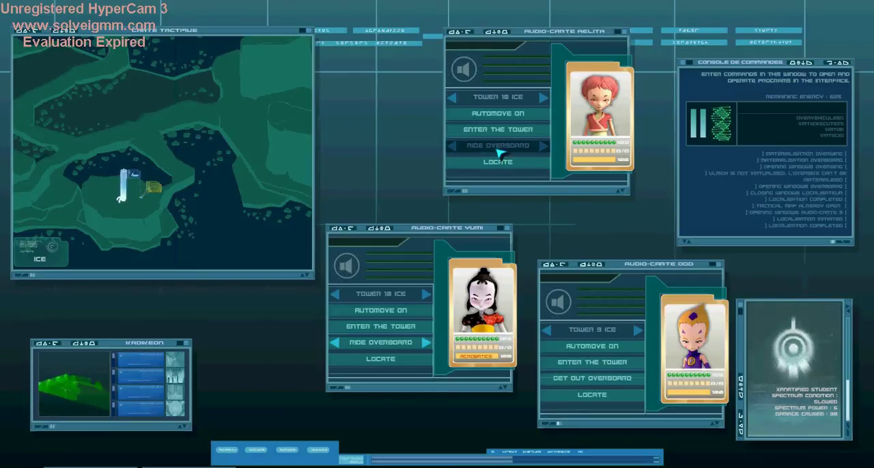
click(498, 148)
click(416, 347)
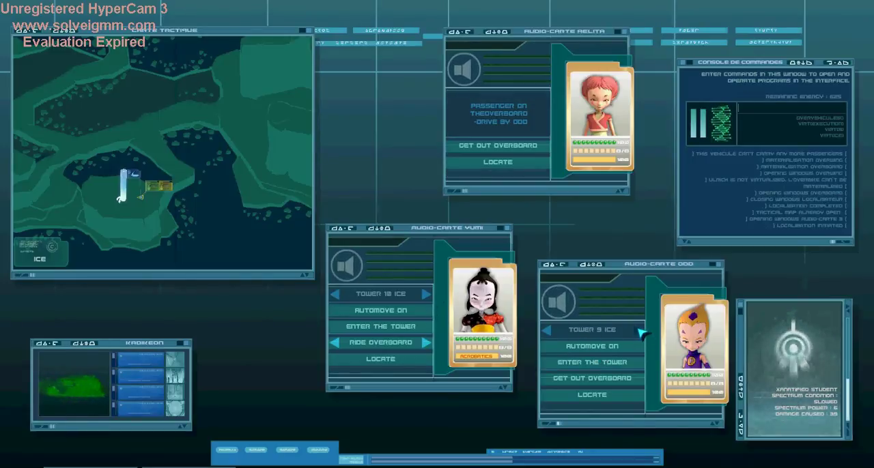
click(589, 347)
click(410, 312)
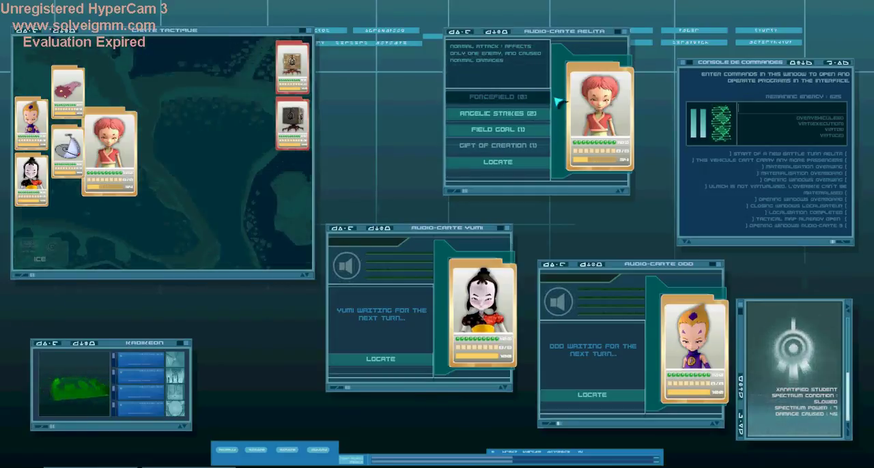
- Fight two turns using Aelita's Forcefield, Yumi's attack, and Odd's attacks including Lazer Arrow
click(517, 97)
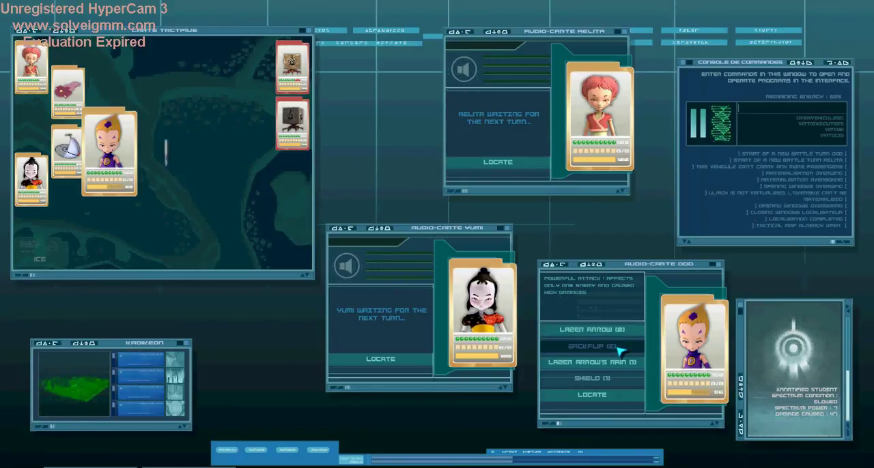
click(620, 351)
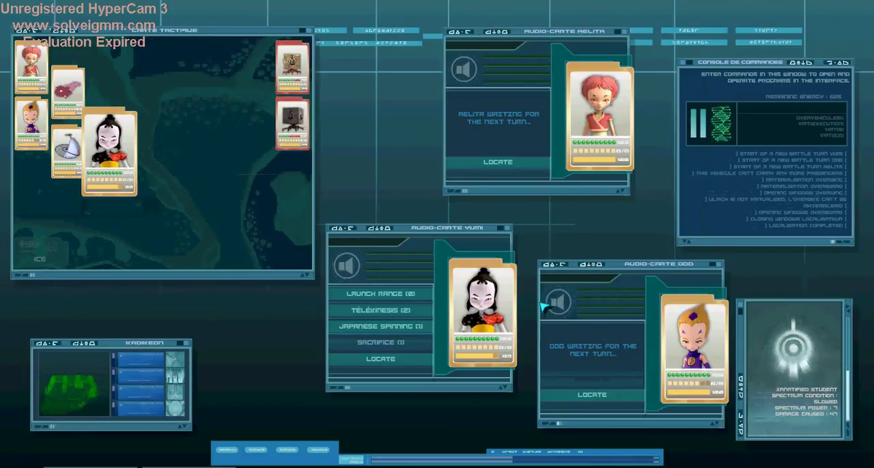
click(413, 314)
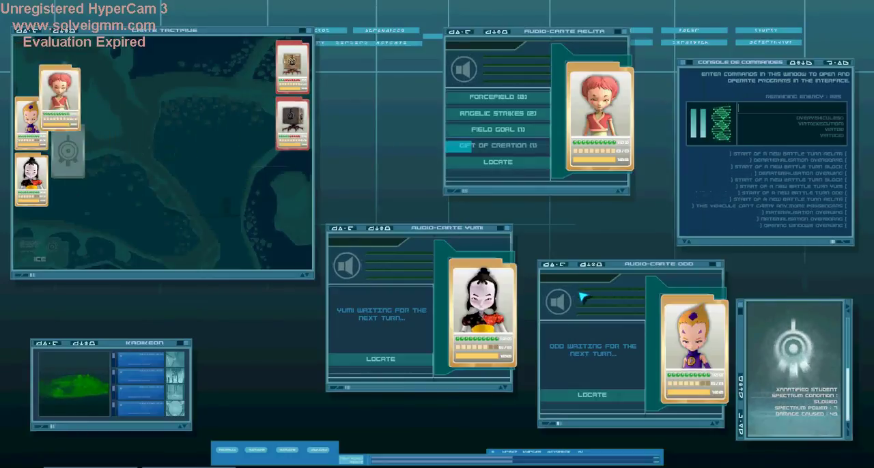
click(497, 97)
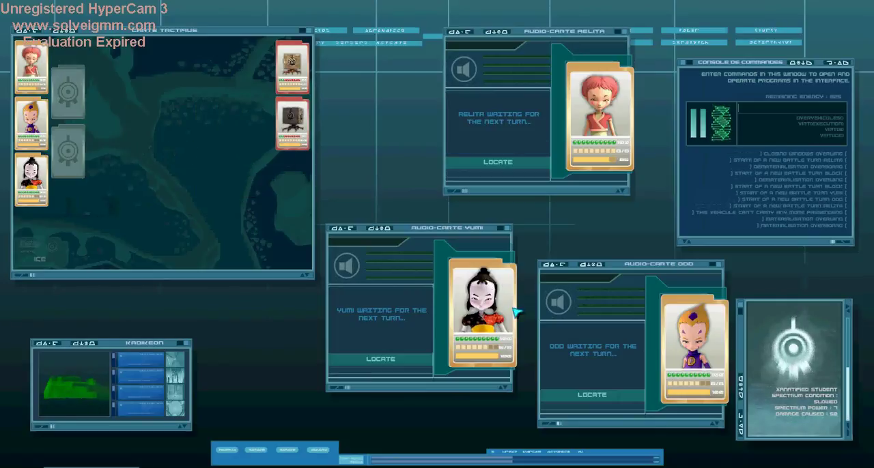
click(609, 332)
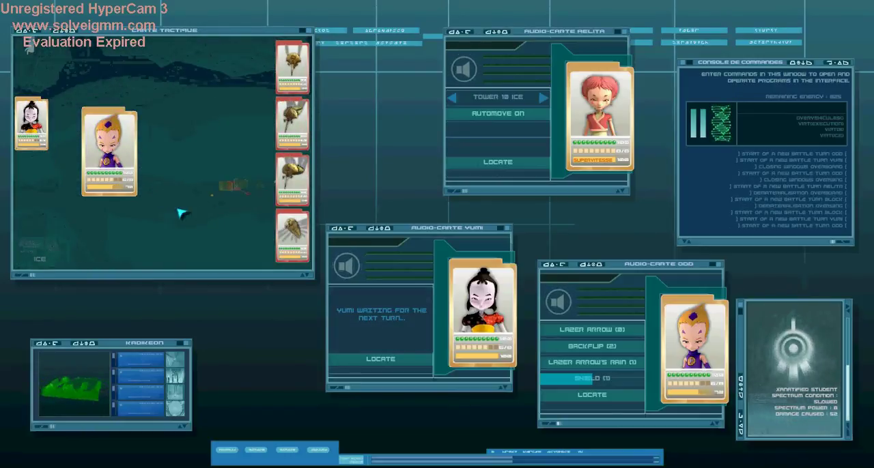
- Destroy the monsters with Odd's Backflip and attacks plus Yumi's Telekinesis and Launch Range
click(610, 347)
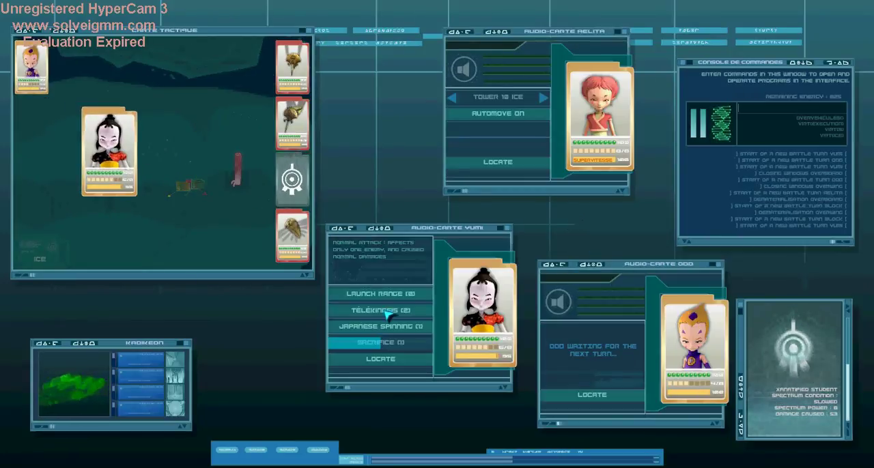
click(382, 310)
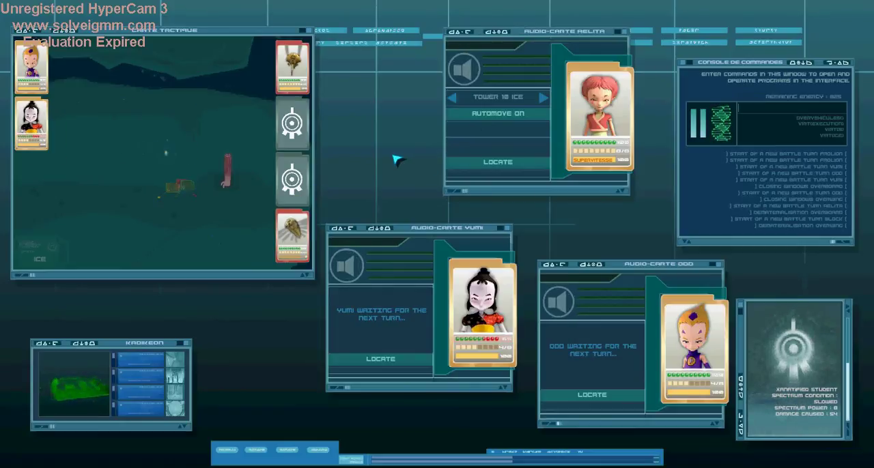
click(598, 348)
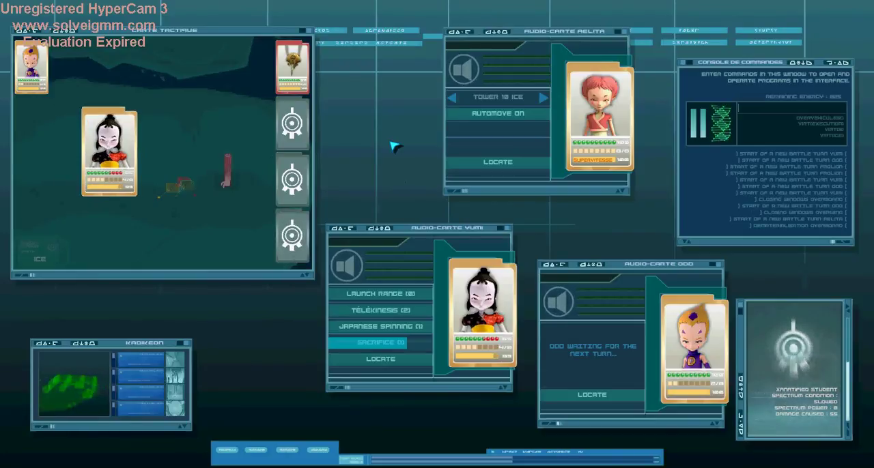
click(380, 293)
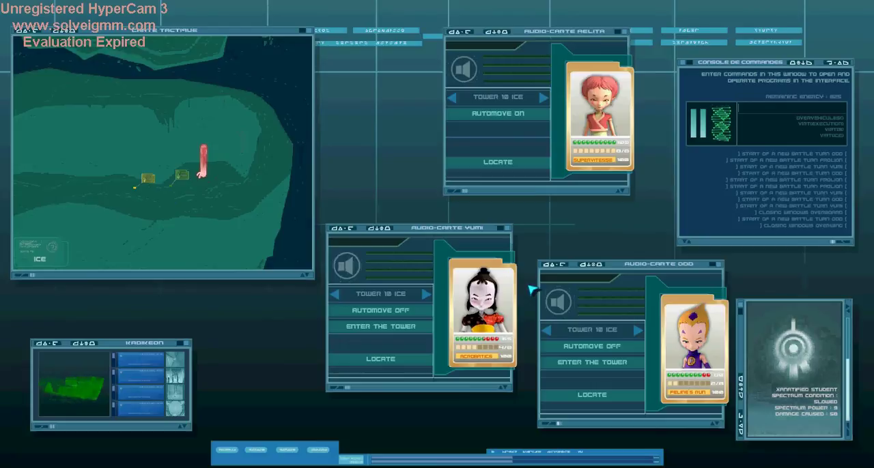
- Turn off Automove, send Aelita into Tower 10 to deactivate it, and close the xanatified student panel
click(511, 115)
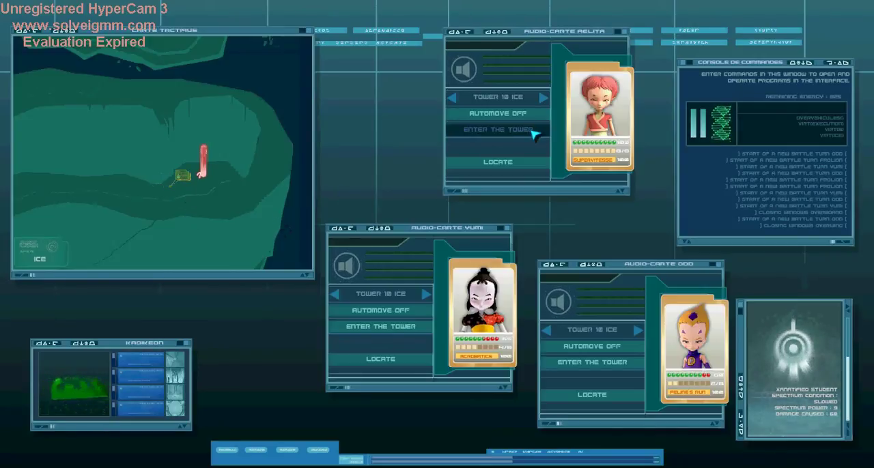
click(536, 129)
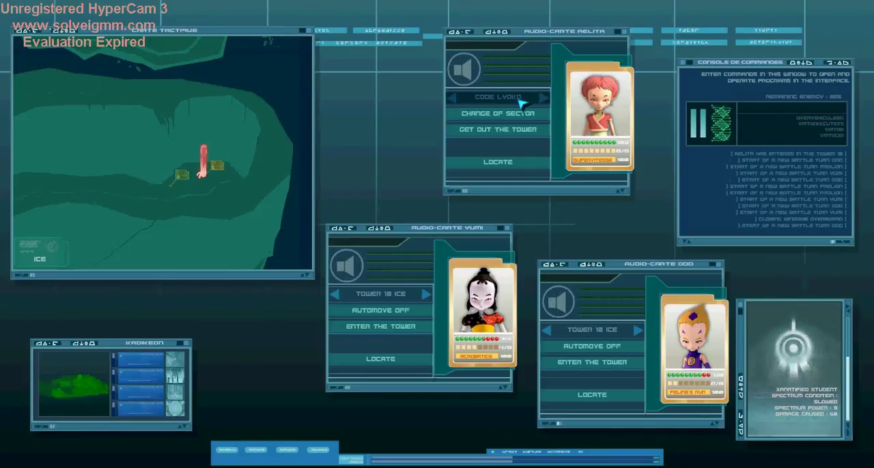
click(503, 97)
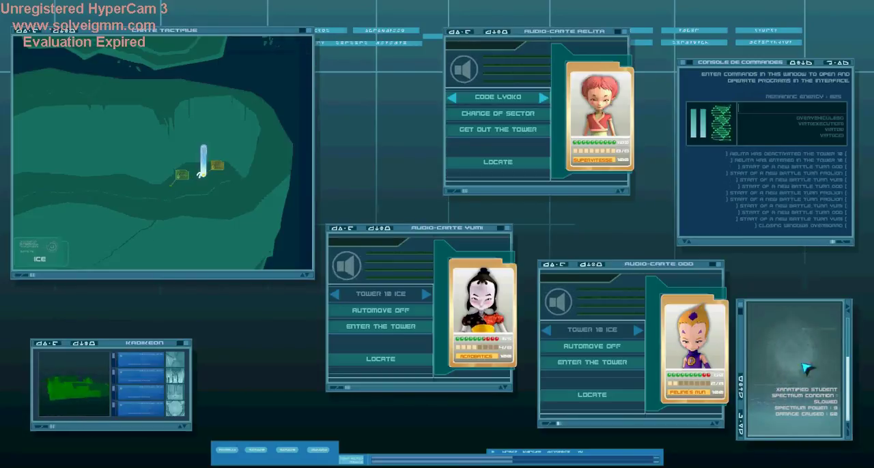
click(794, 387)
text(RVLP[START])
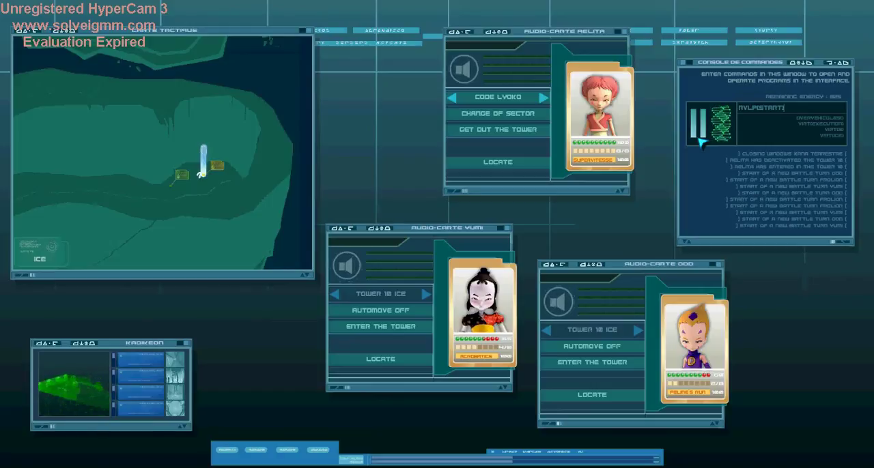
- Run the return-to-the-past command, then submit a memory check command
key(Return)
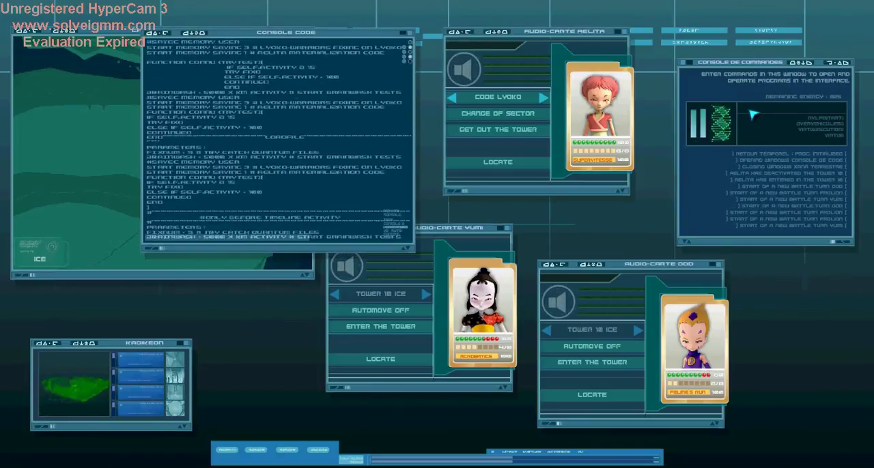
text(RVLP()
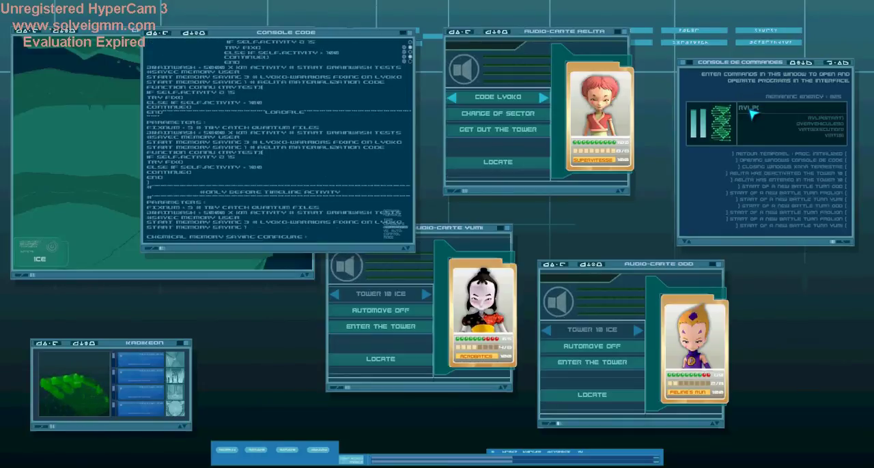
text(CHECK)
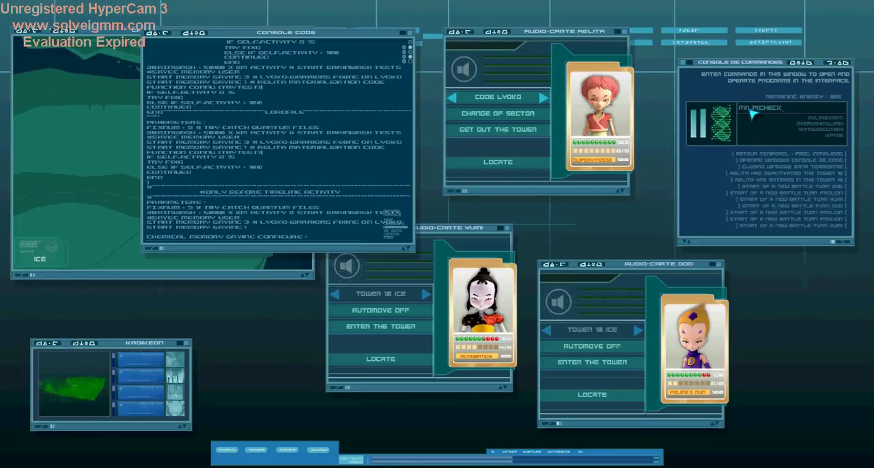
text(_MEMORYU)
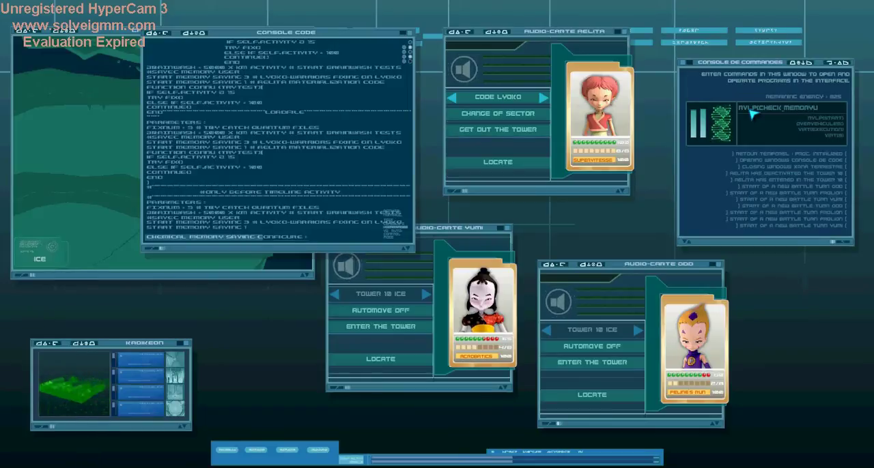
text(SER))
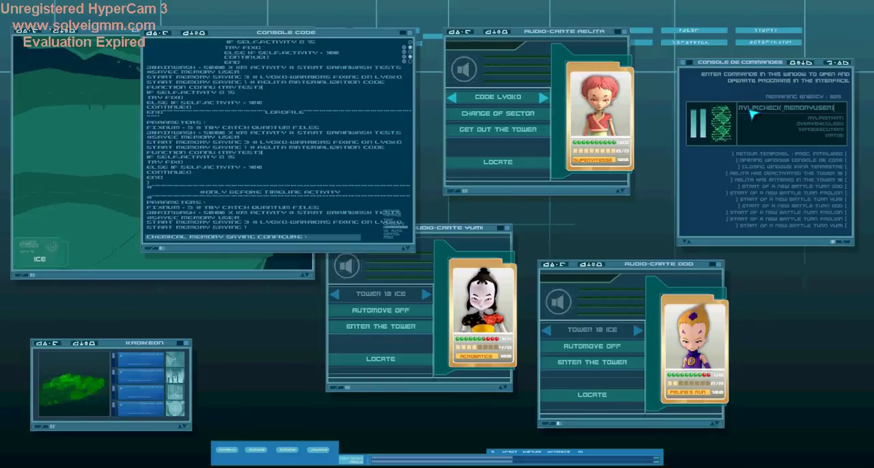
key(Return)
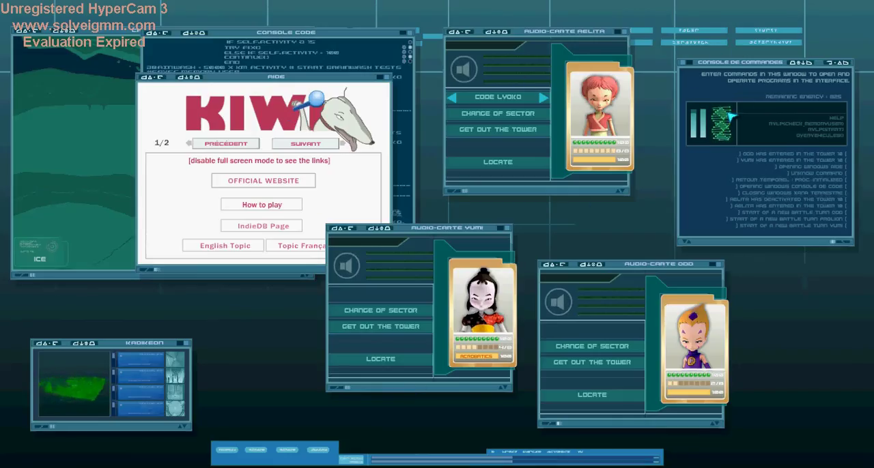
- Close the help window, reposition the command console, and run CDPROG(START)
click(388, 78)
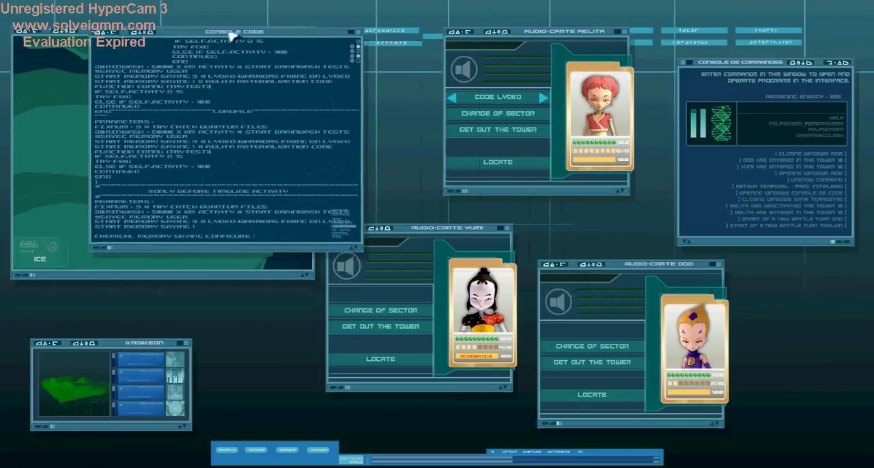
mouse_move(313, 11)
mouse_down()
mouse_move(429, 9)
mouse_move(273, 9)
mouse_up()
text(COPROG(START))
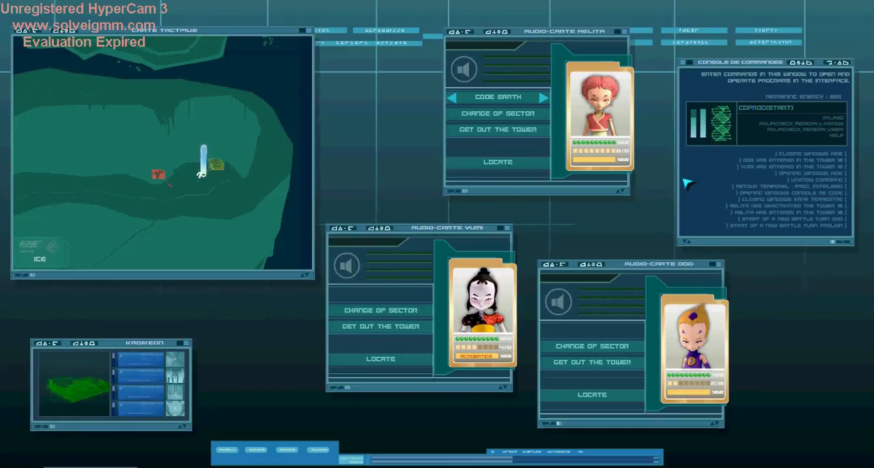
text(DEVIT)
key(Return)
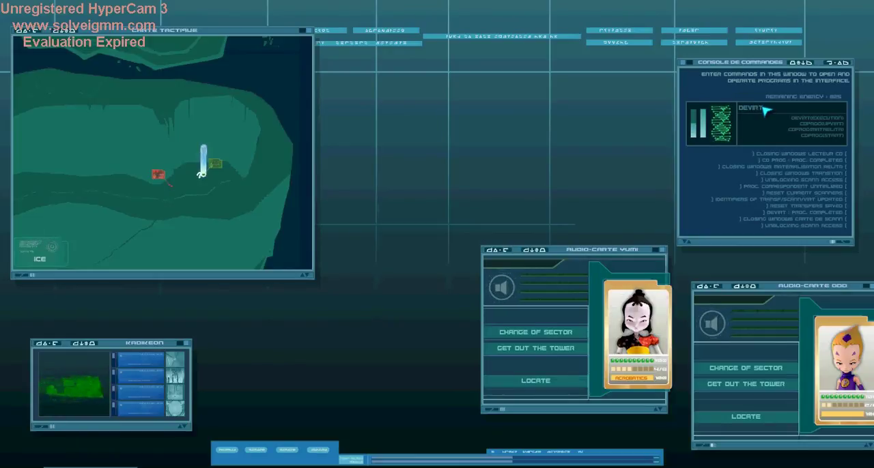
- Devirtualize Odd with DEVIRT(START) and DEVIRT(END), then Yumi with DEVIRT(YUMI)
key(Return)
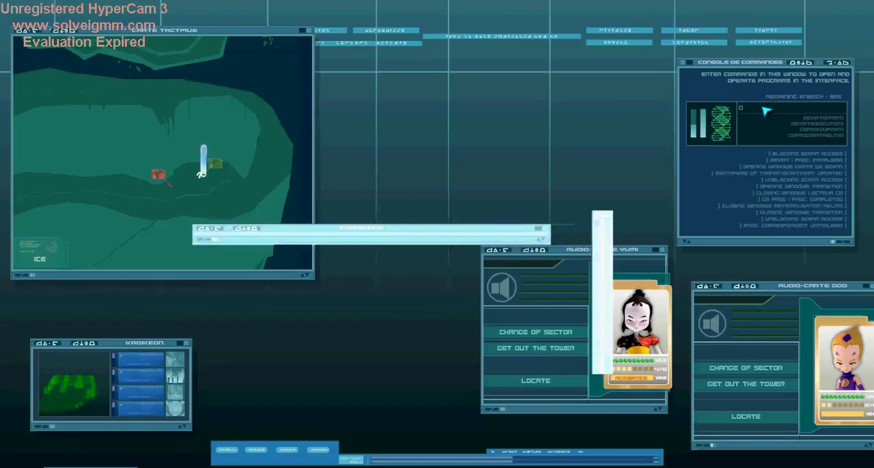
text(DEVIRT)
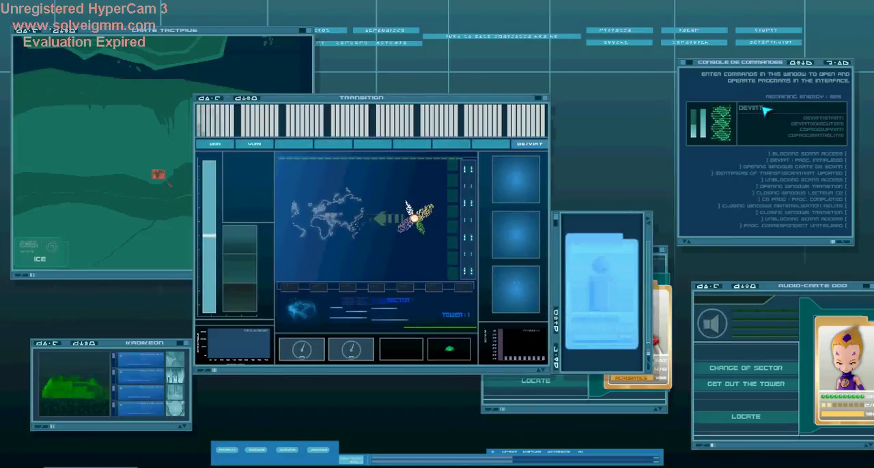
text((END))
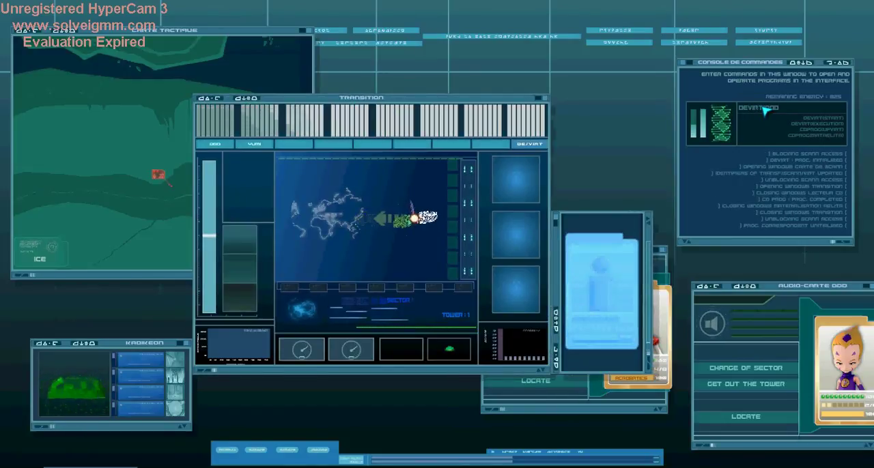
key(Return)
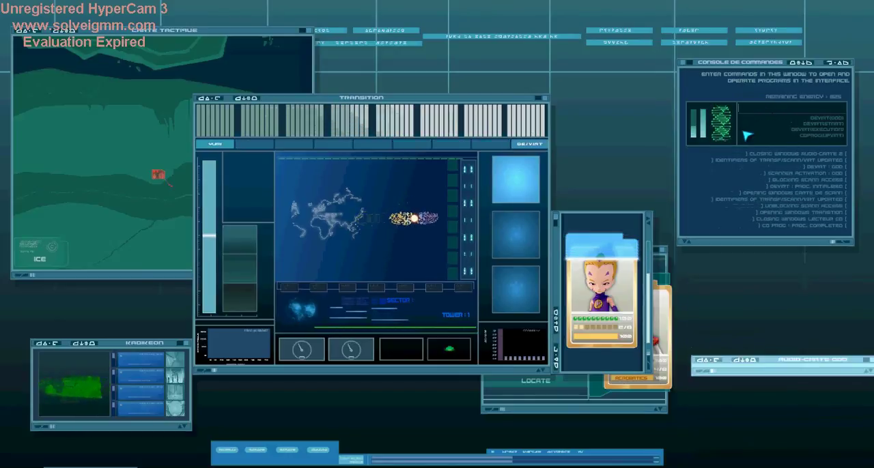
text(O)
text(EVIRTIYUMI)
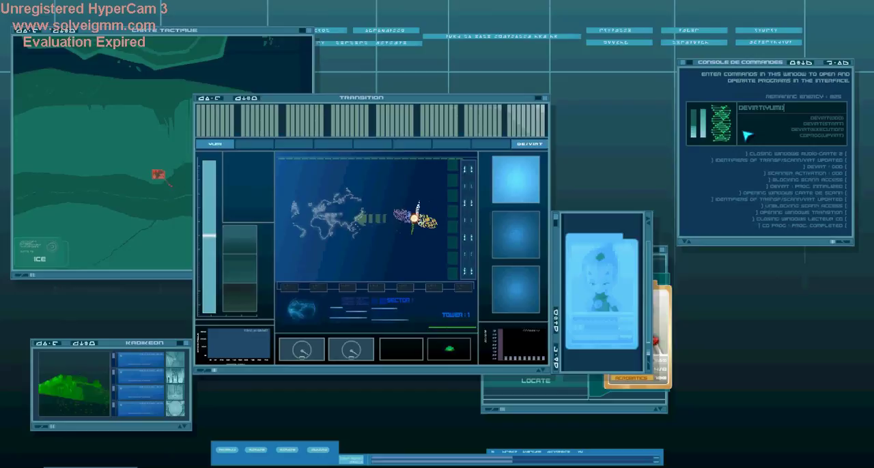
key(Return)
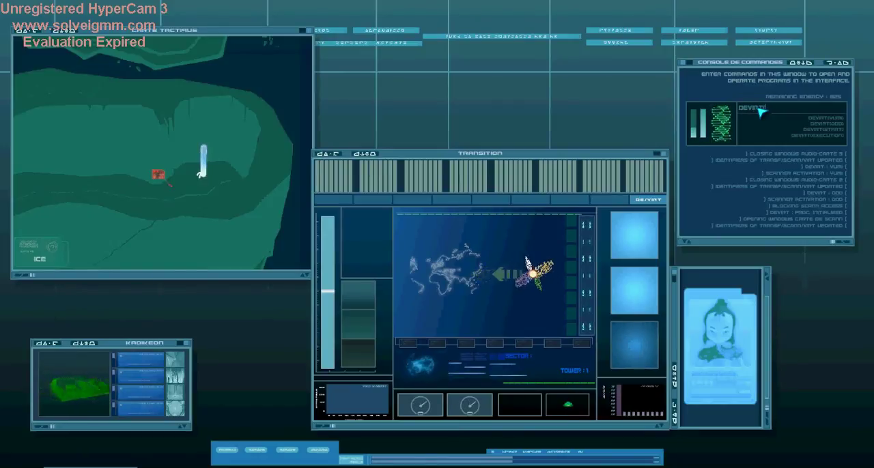
- Close the Carte Tactique with Reducto and open a section of the Gestion ADN window
click(313, 31)
text(d)
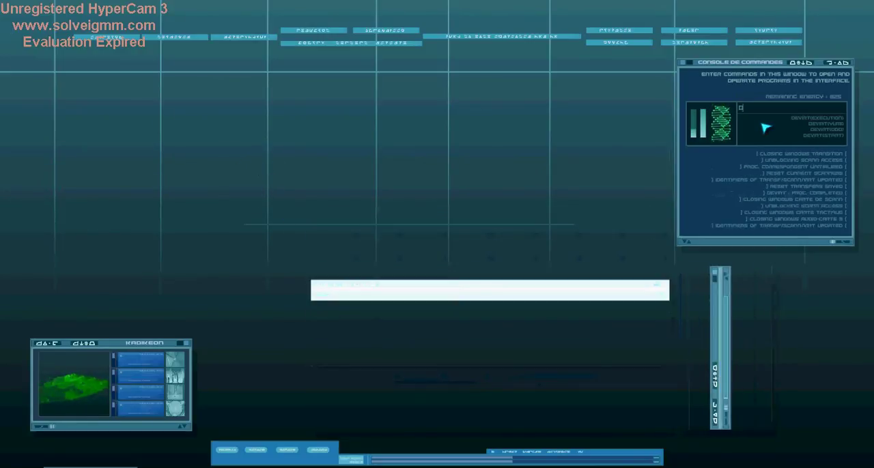
text(DNA(START)
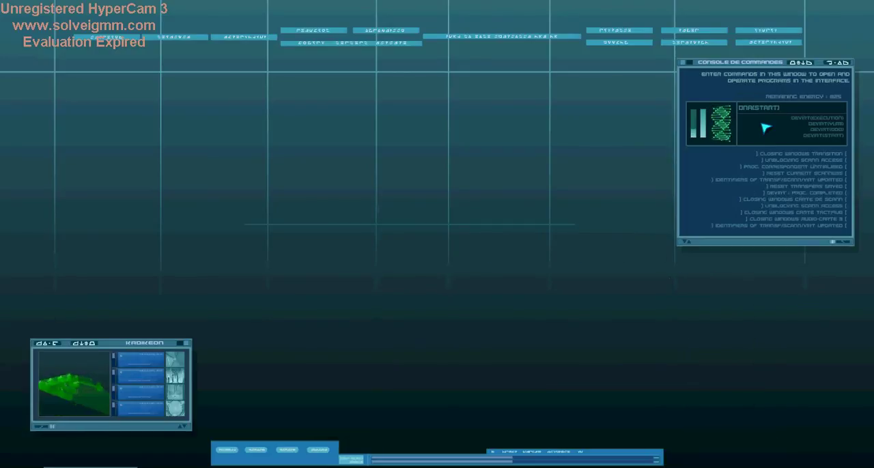
key(Return)
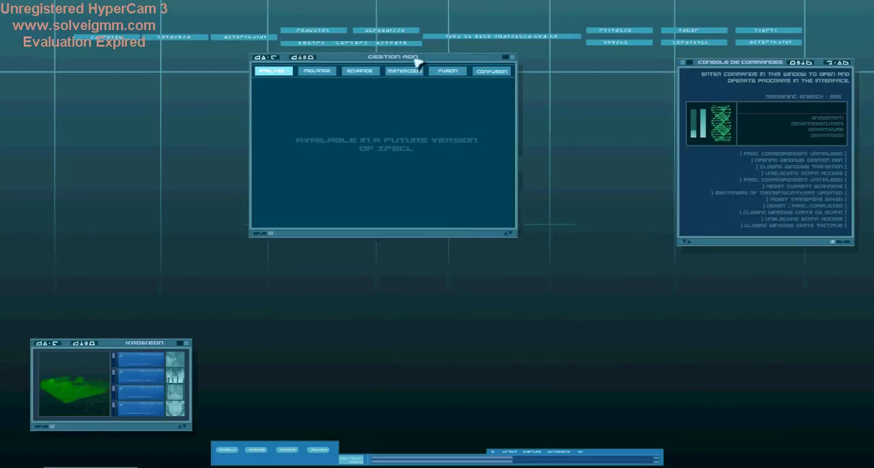
click(267, 139)
text(RVLPREXECUTIO)
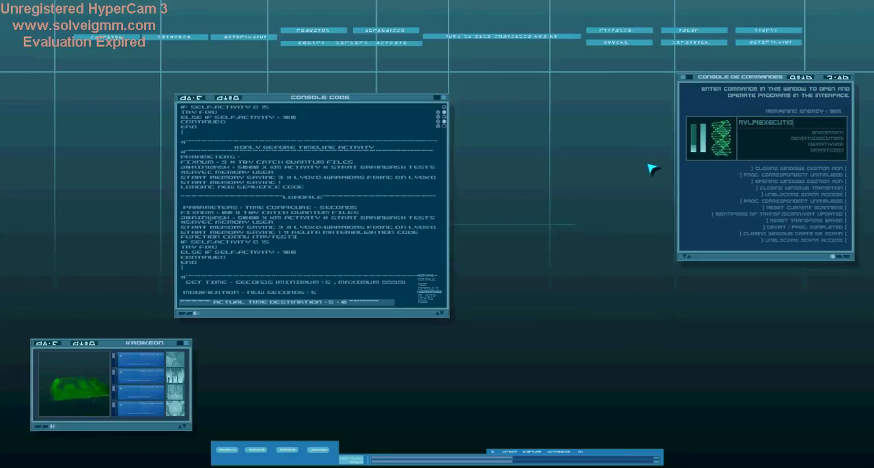
text(N)
- Launch the return to the past with AVLPEXECUTION, then move its window and the Console Code aside
key(Return)
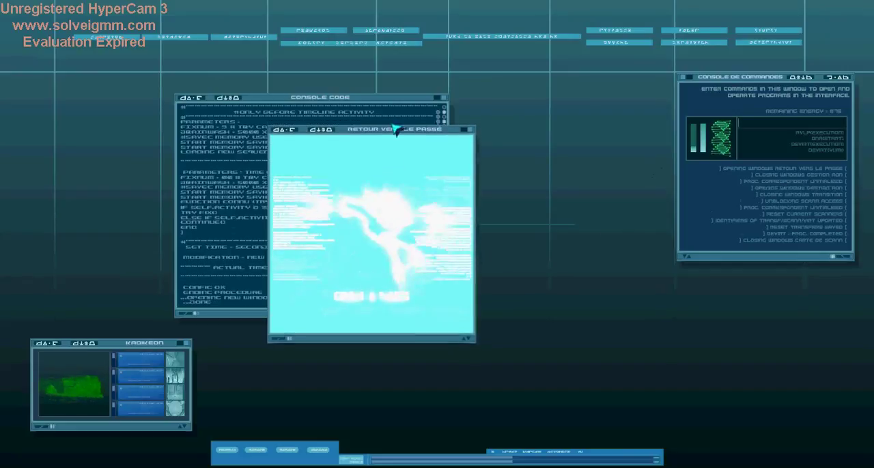
drag(433, 129, 536, 129)
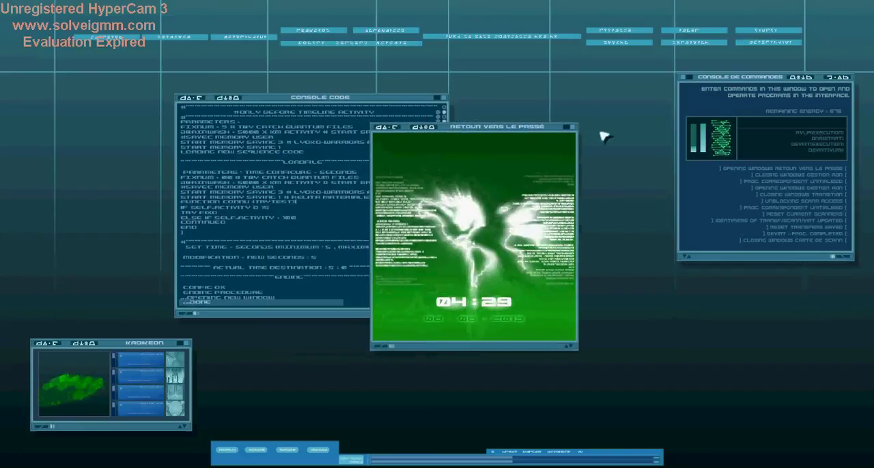
drag(603, 136, 624, 140)
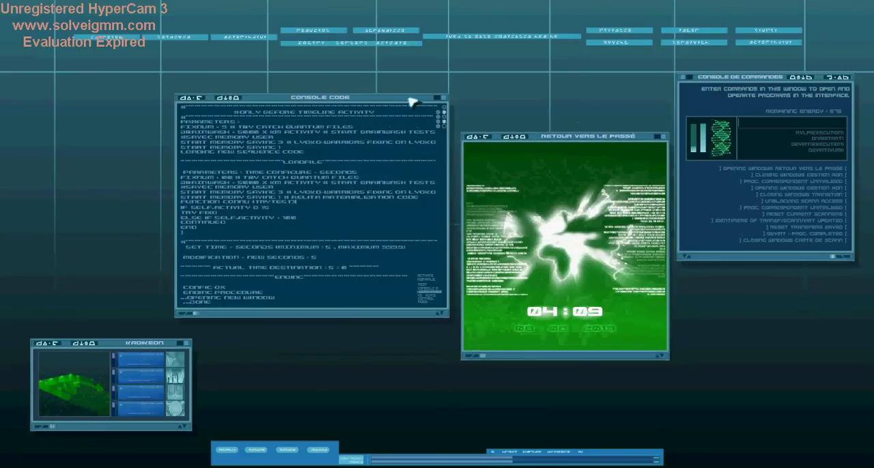
drag(413, 102, 400, 97)
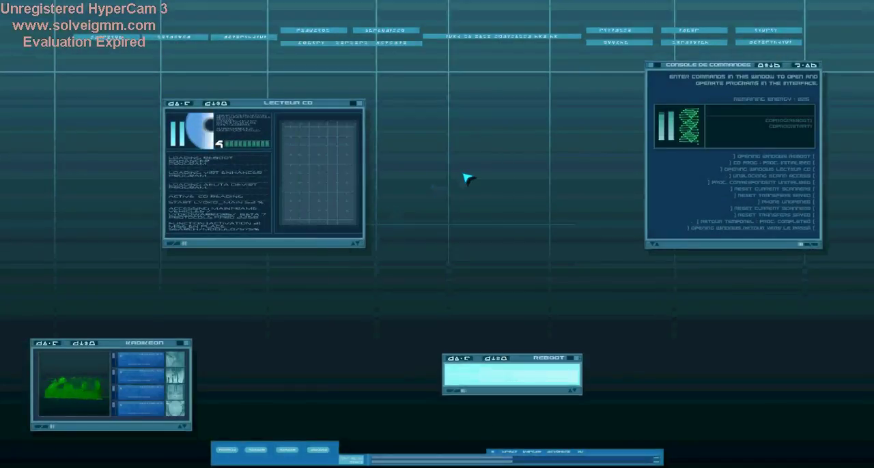
- Place the Lecteur CD window on the left and the Monte-Charge window on the right
drag(318, 107, 181, 169)
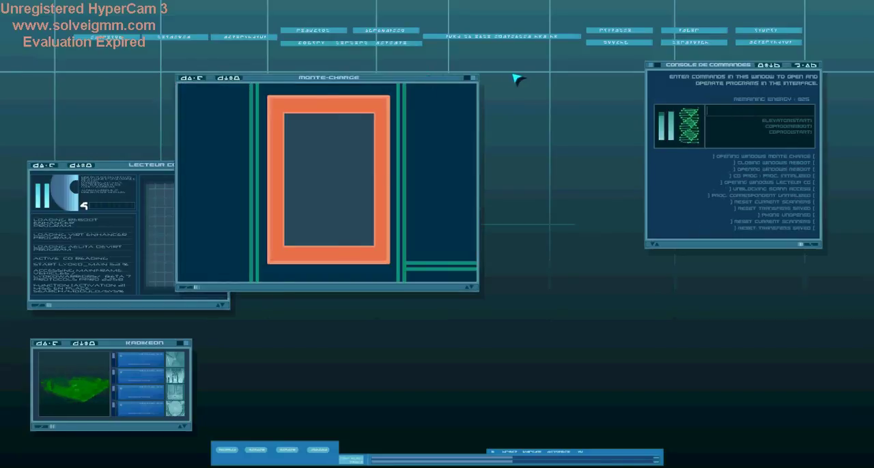
drag(426, 82, 544, 80)
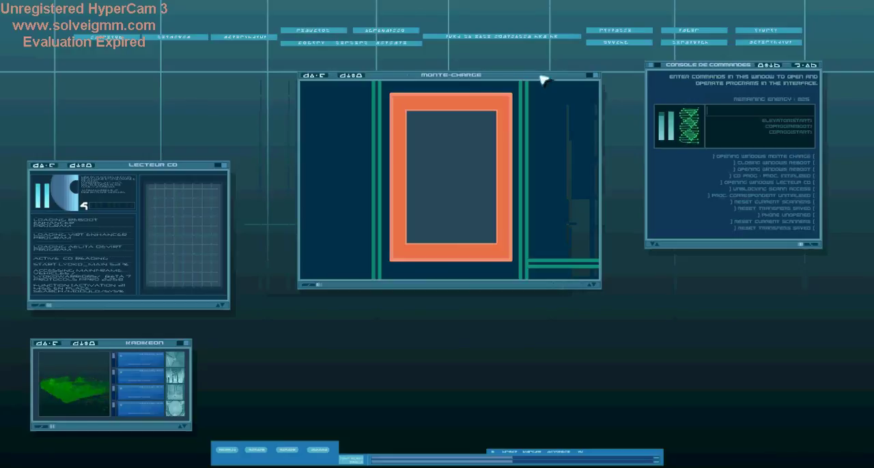
click(721, 112)
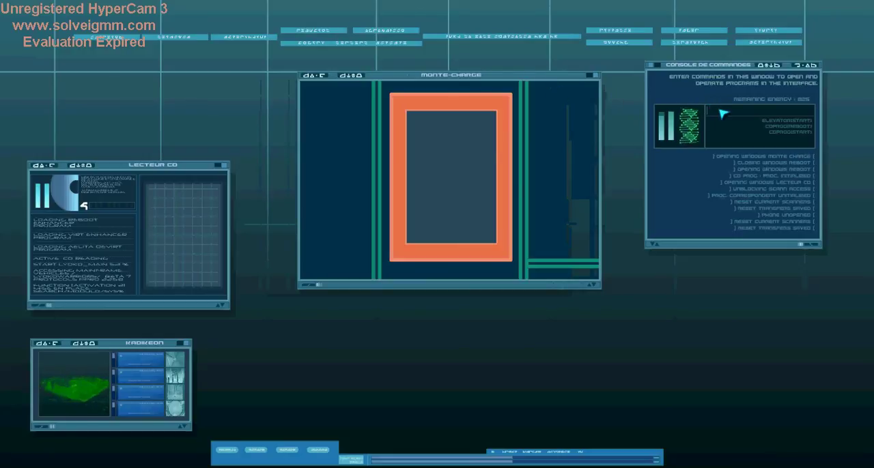